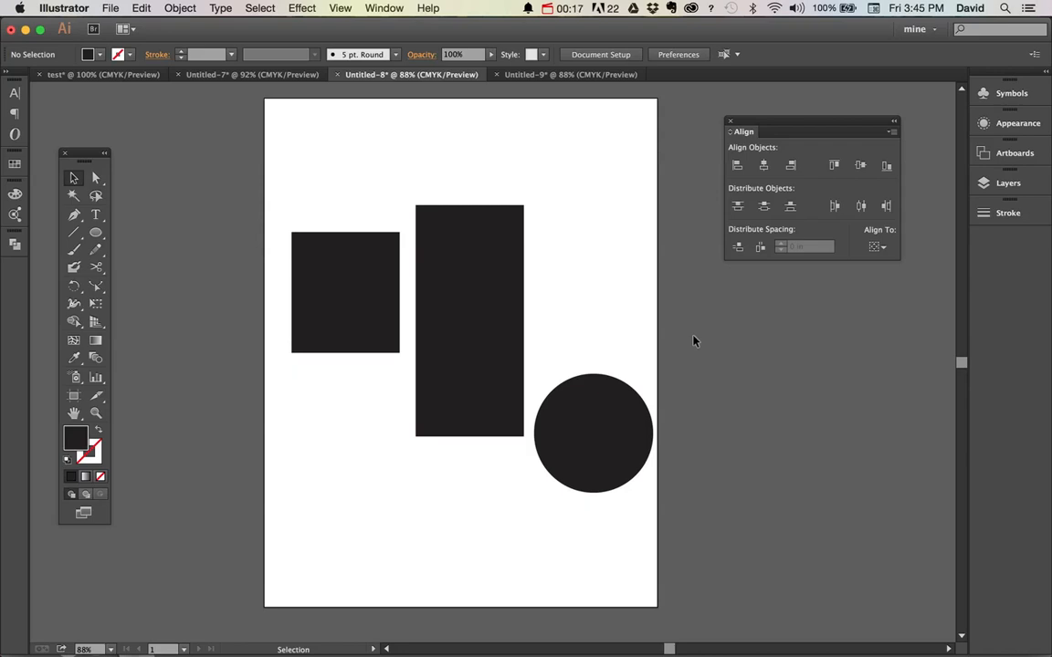
{"action": "key", "text": "v"}
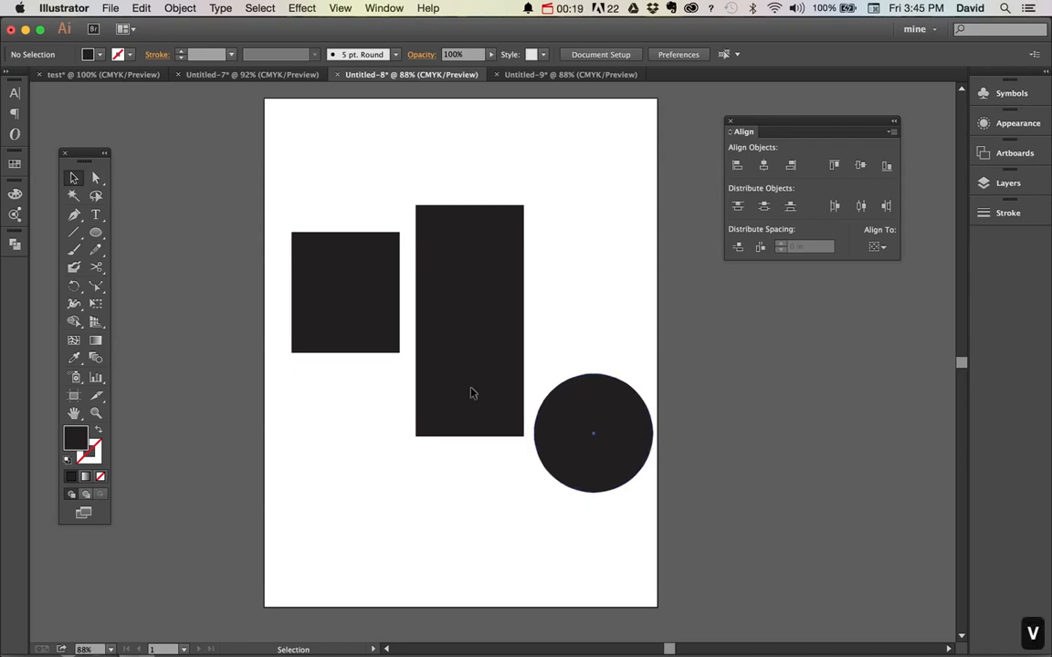
{"action": "left_click_drag", "start_coordinate": [535, 398], "coordinate": [659, 512]}
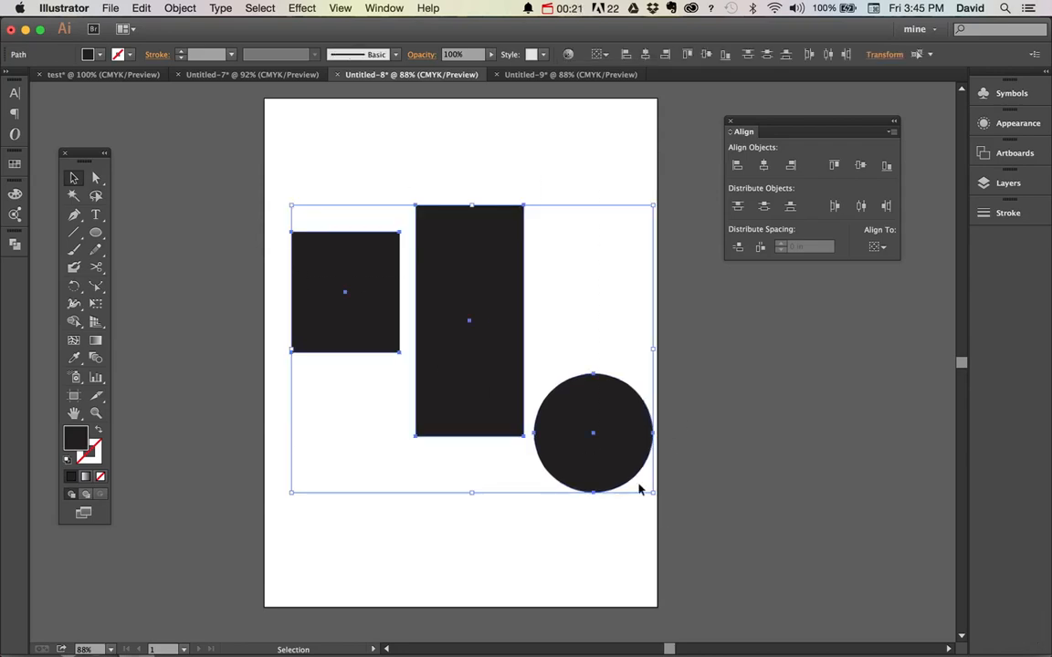
{"action": "left_click", "coordinate": [370, 318]}
{"action": "left_click_drag", "start_coordinate": [370, 318], "coordinate": [362, 288]}
{"action": "key", "text": "super+z"}
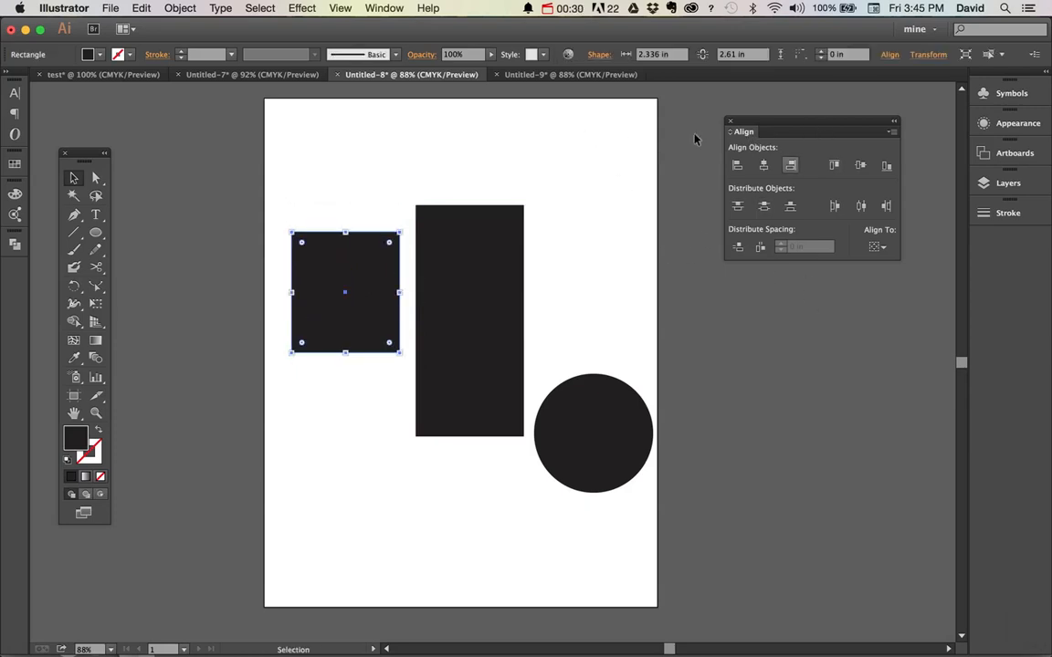
{"action": "left_click", "coordinate": [385, 8]}
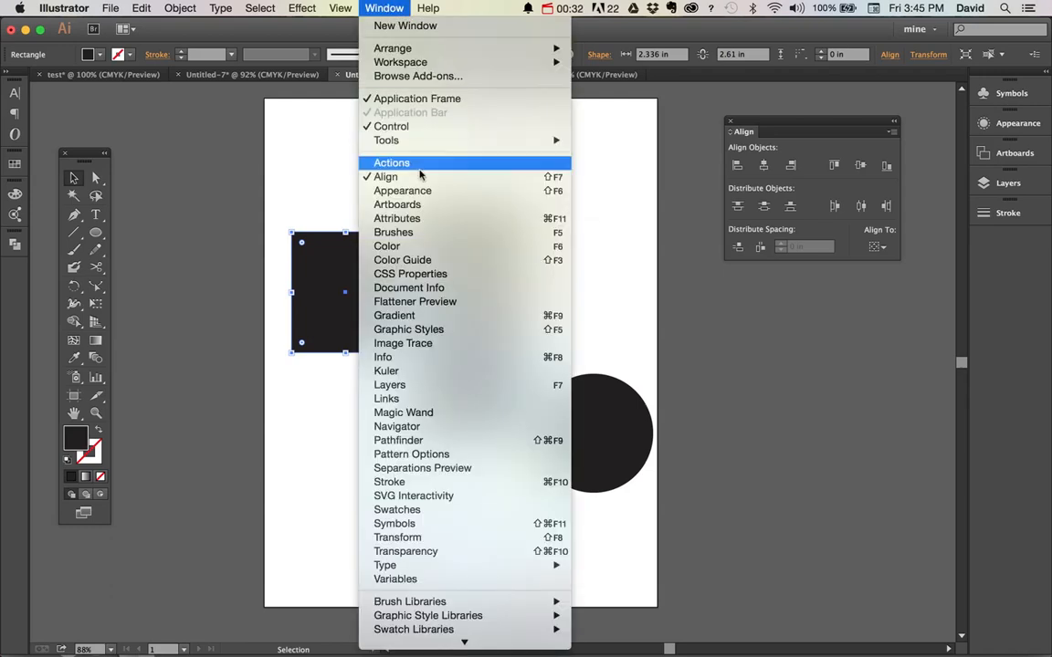
{"action": "left_click", "coordinate": [270, 169]}
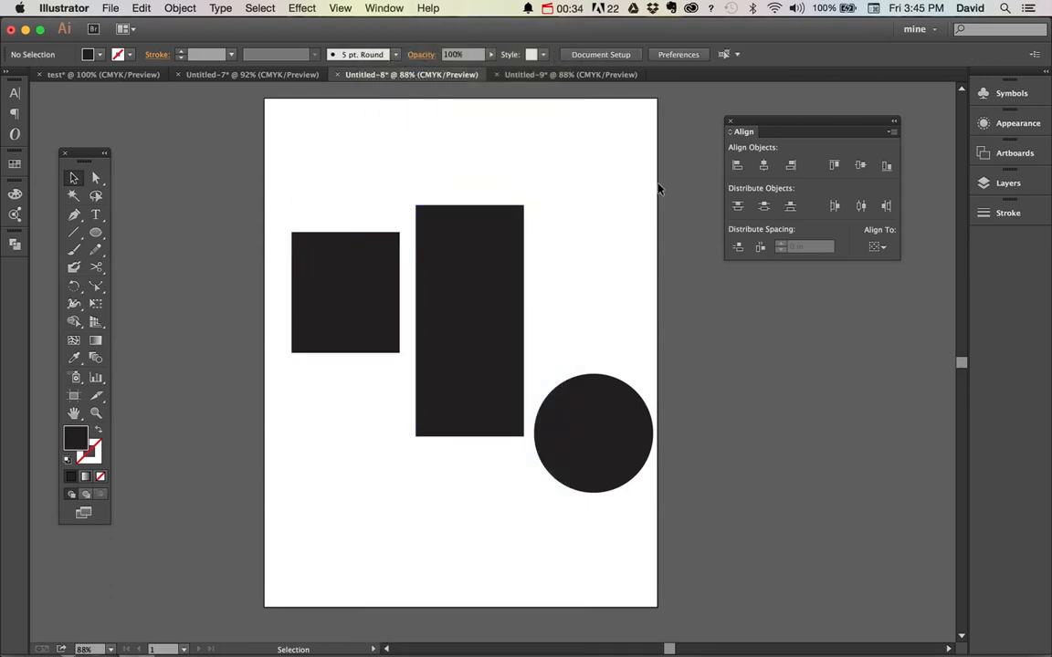
Distribute all three shapes vertically by their top edges and vertically align them by top, centre and finally bottom edges.
{"action": "left_click_drag", "start_coordinate": [657, 188], "coordinate": [292, 528]}
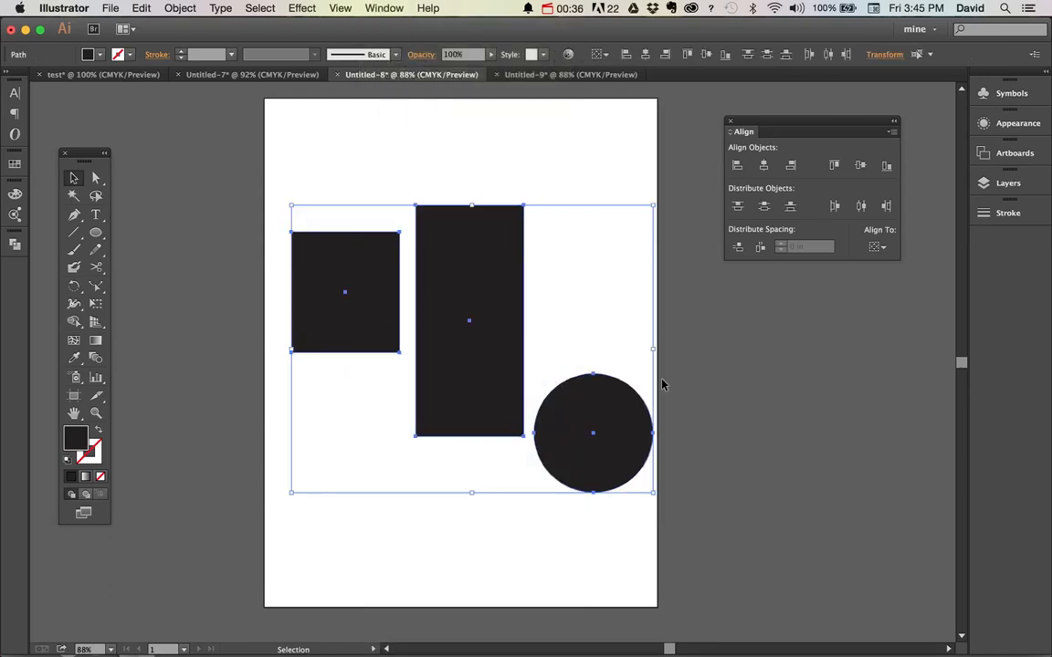
{"action": "left_click", "coordinate": [738, 208]}
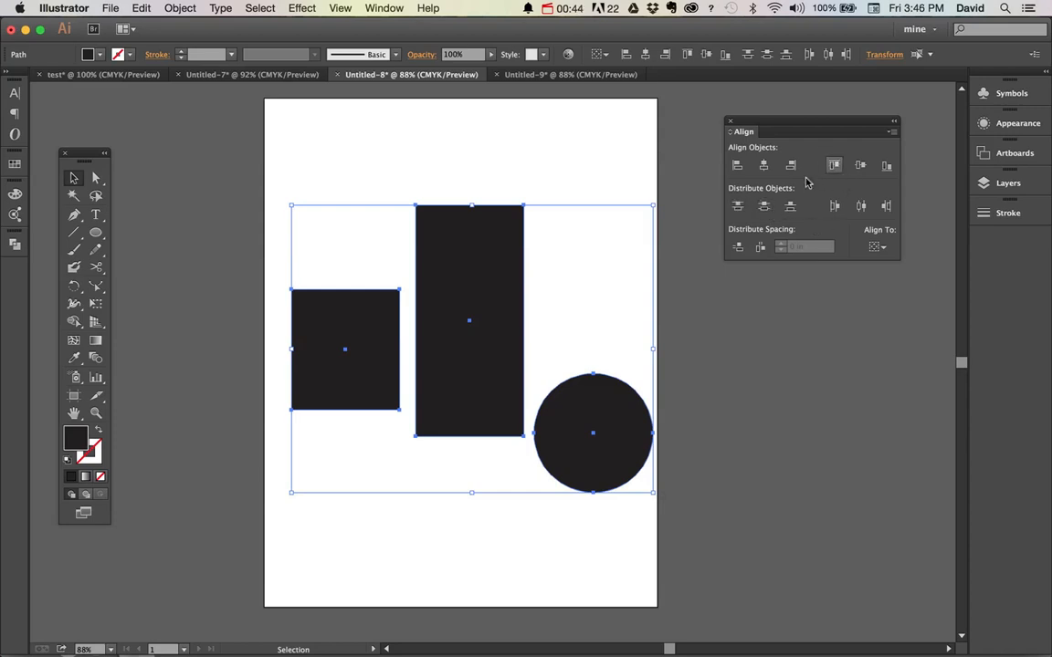
{"action": "left_click", "coordinate": [834, 168]}
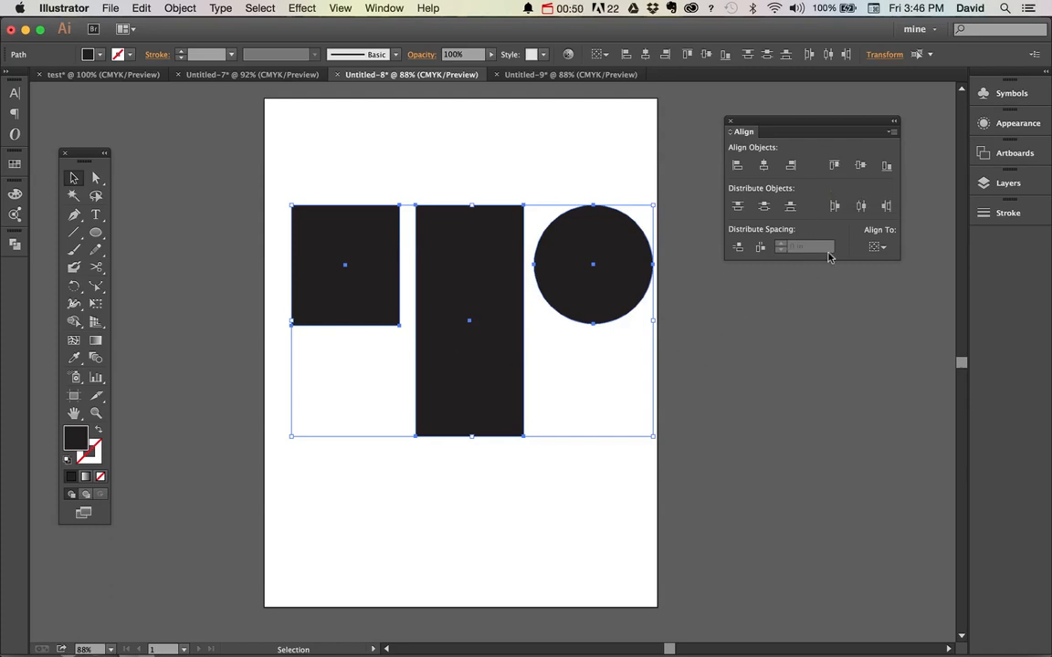
{"action": "left_click", "coordinate": [860, 168]}
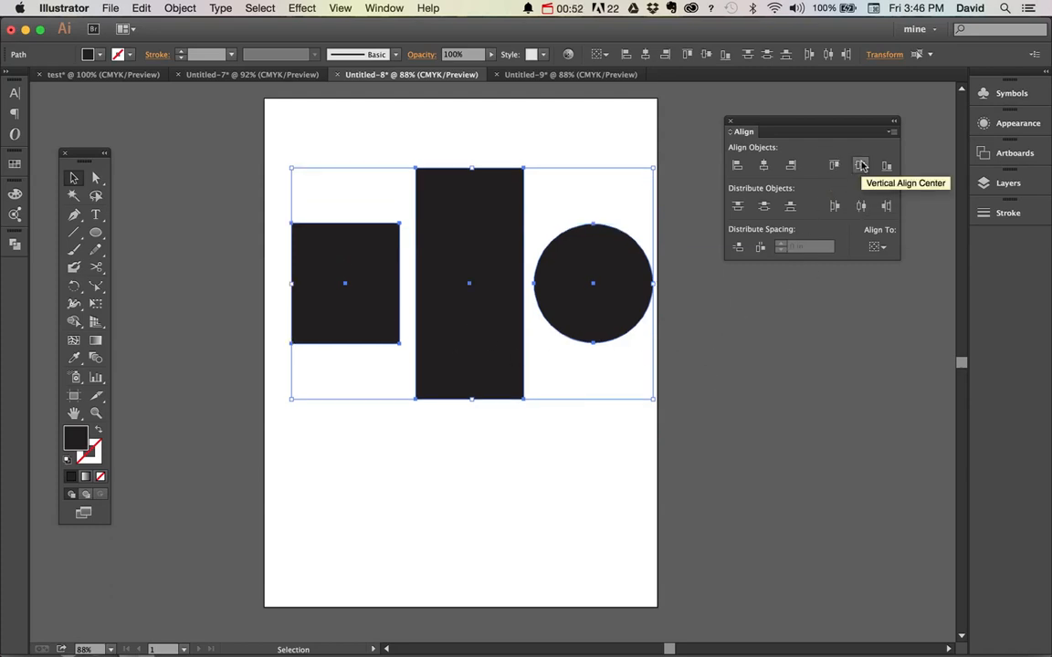
{"action": "left_click", "coordinate": [884, 165]}
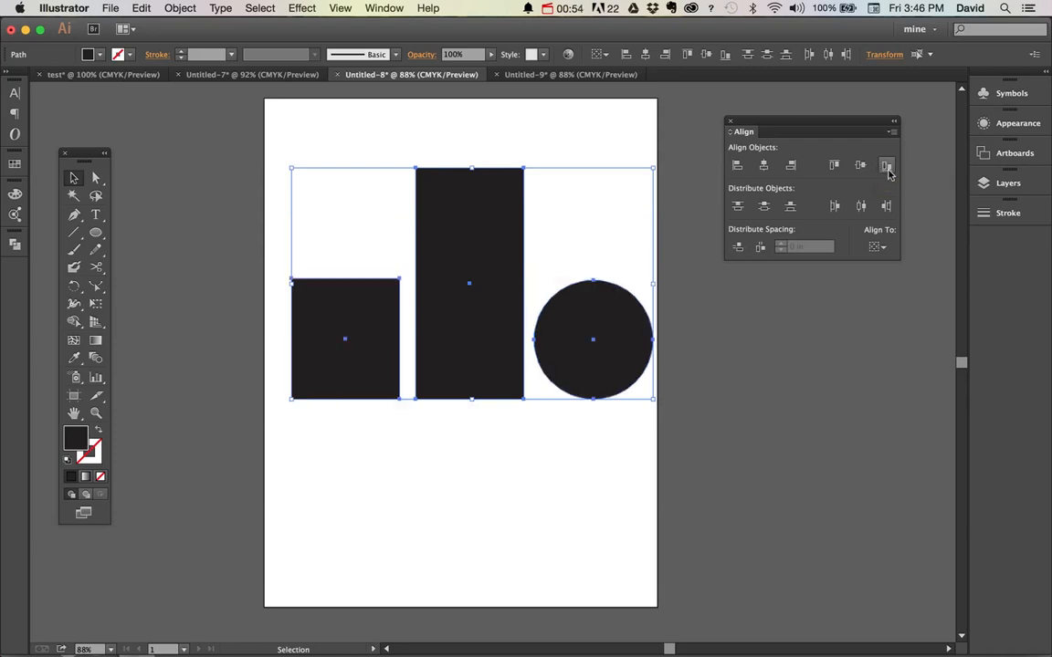
{"action": "left_click", "coordinate": [720, 513]}
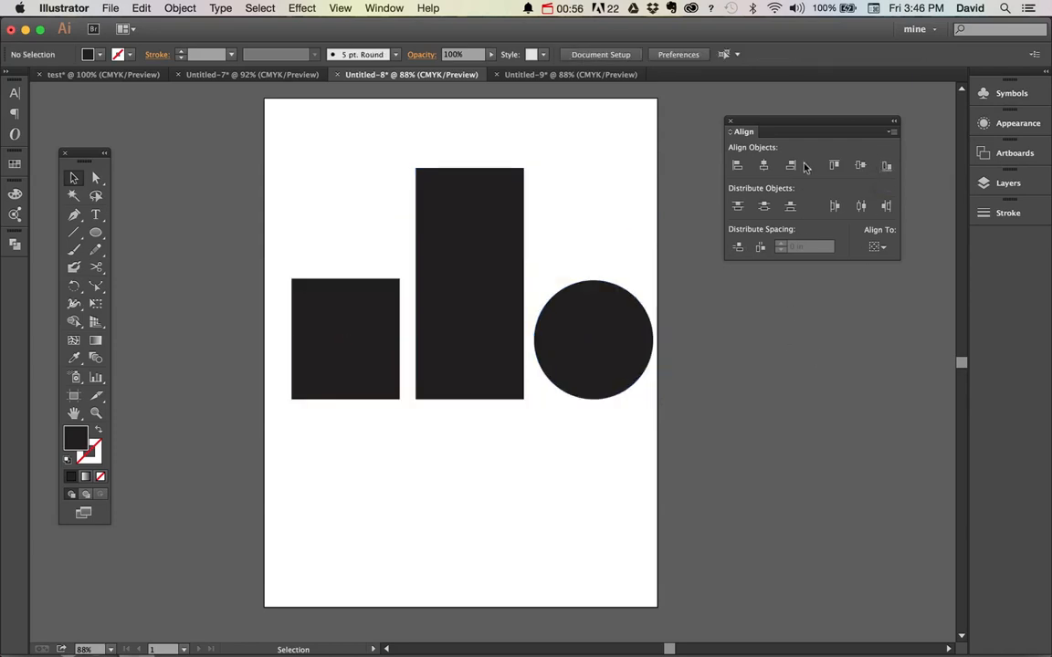
Rearrange the shapes into a loose vertical stack with the square uppermost, the tall rectangle in the middle and the circle lowest.
{"action": "key", "text": "v"}
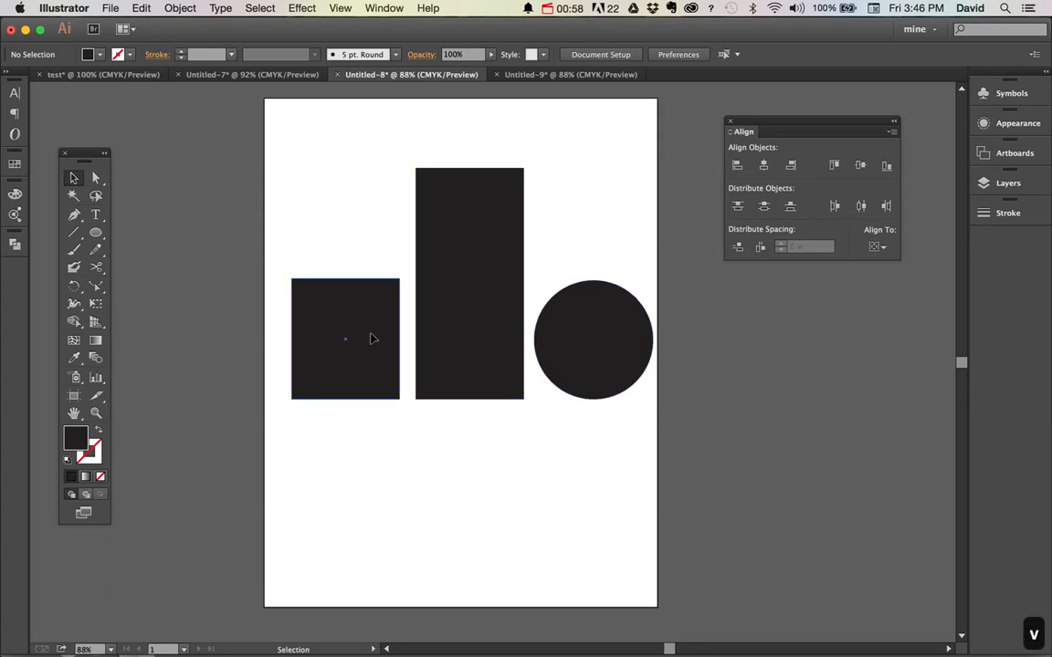
{"action": "left_click_drag", "start_coordinate": [370, 339], "coordinate": [371, 168]}
{"action": "left_click_drag", "start_coordinate": [528, 348], "coordinate": [394, 402]}
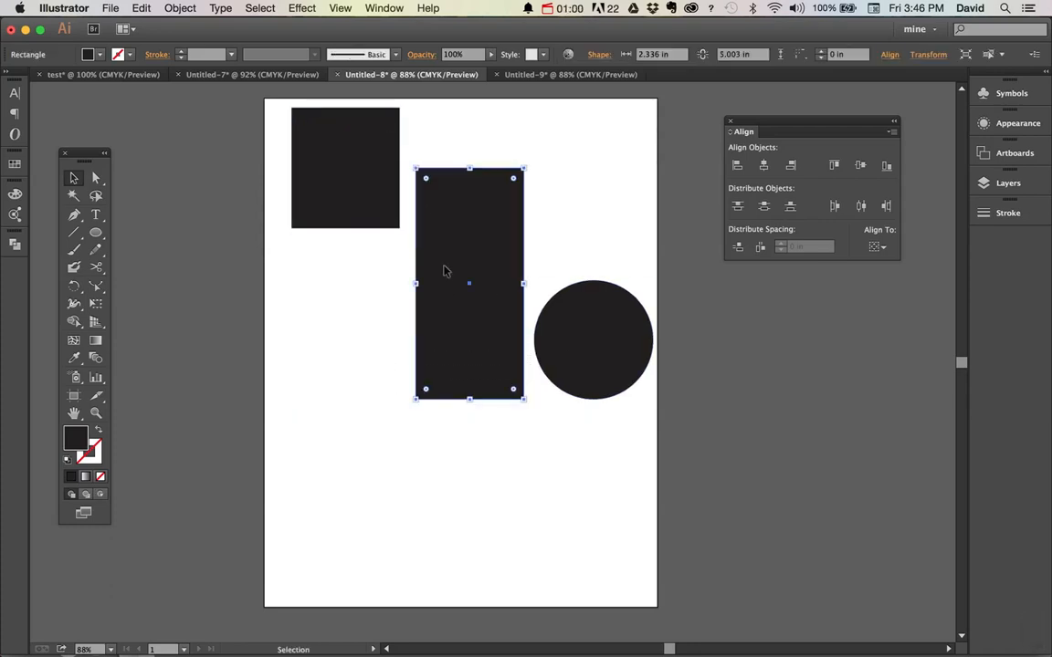
{"action": "left_click_drag", "start_coordinate": [444, 265], "coordinate": [405, 342]}
{"action": "left_click_drag", "start_coordinate": [558, 364], "coordinate": [336, 558]}
Align the three stacked shapes horizontally by left edges, right edges and finally centres.
{"action": "left_click_drag", "start_coordinate": [497, 140], "coordinate": [290, 509]}
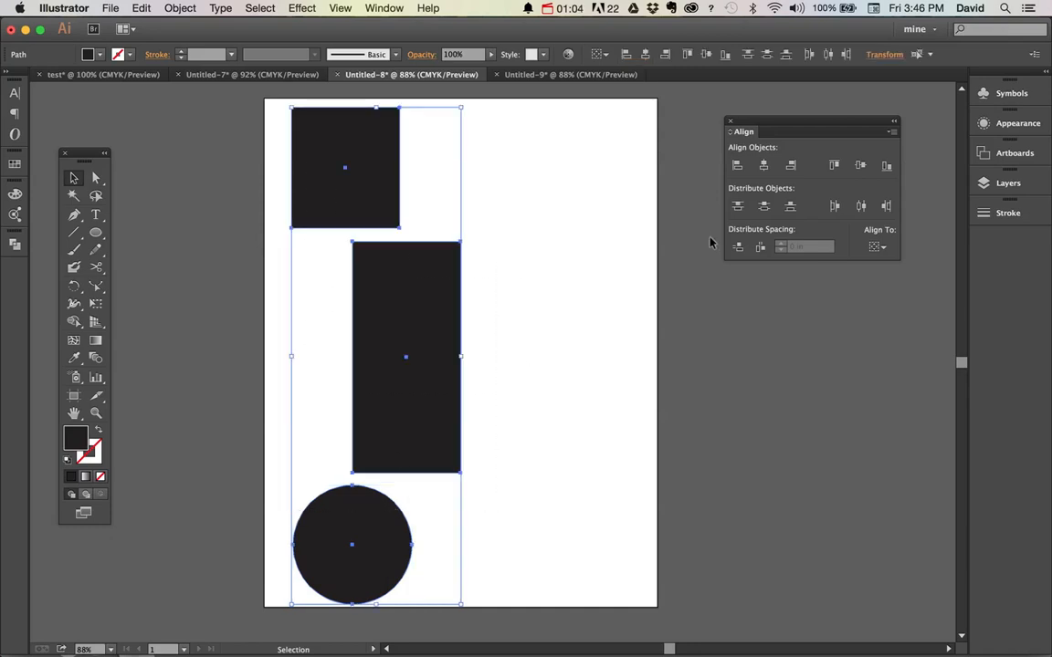
{"action": "left_click", "coordinate": [737, 165]}
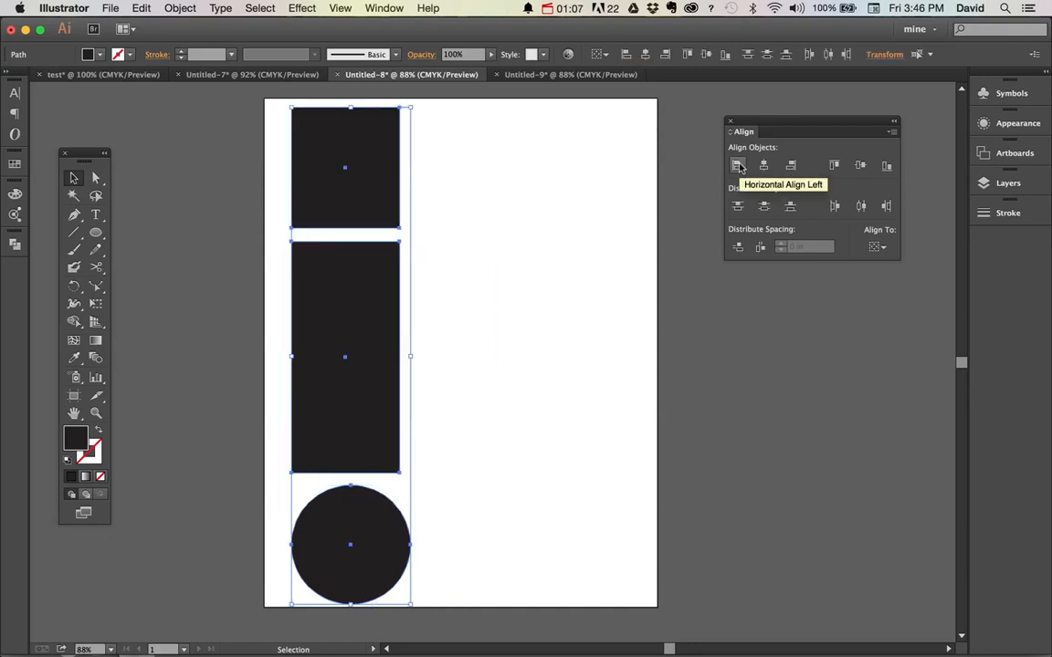
{"action": "left_click", "coordinate": [791, 166]}
{"action": "left_click", "coordinate": [763, 165]}
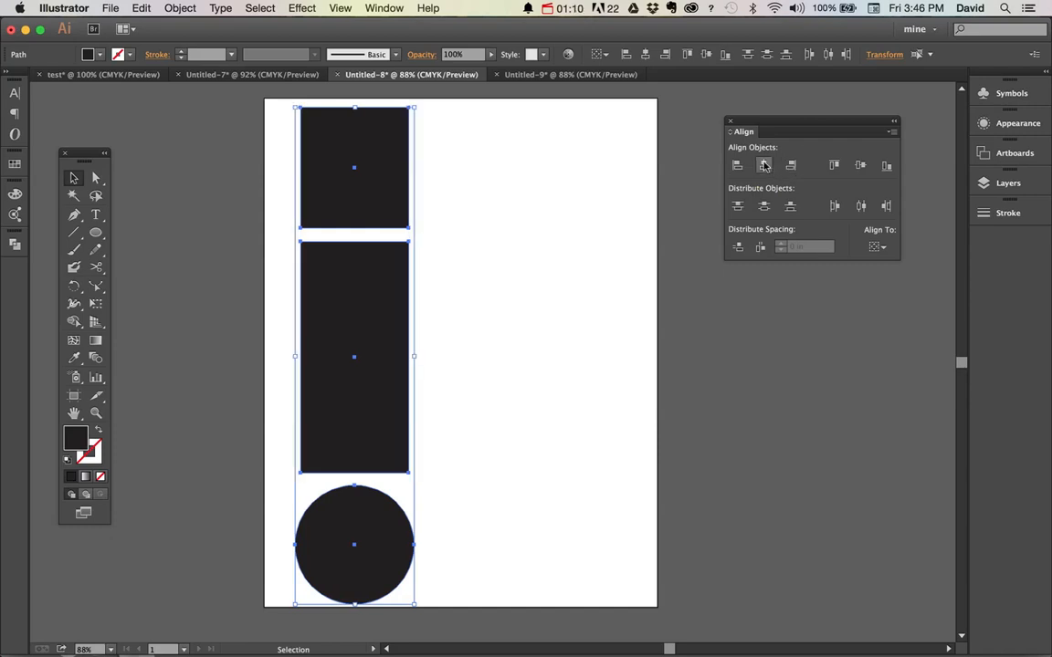
{"action": "left_click", "coordinate": [553, 318]}
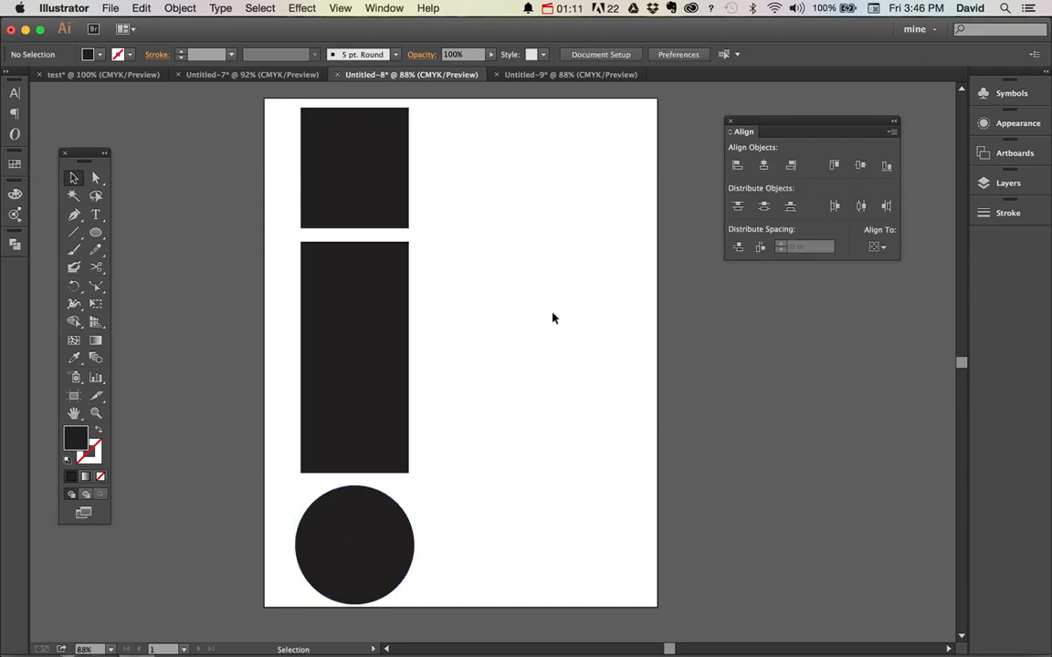
Widen the middle rectangle to roughly twice its width and align all three shapes by their horizontal centres.
{"action": "left_click", "coordinate": [392, 318]}
{"action": "left_click_drag", "start_coordinate": [407, 356], "coordinate": [505, 354]}
{"action": "left_click_drag", "start_coordinate": [460, 203], "coordinate": [315, 558]}
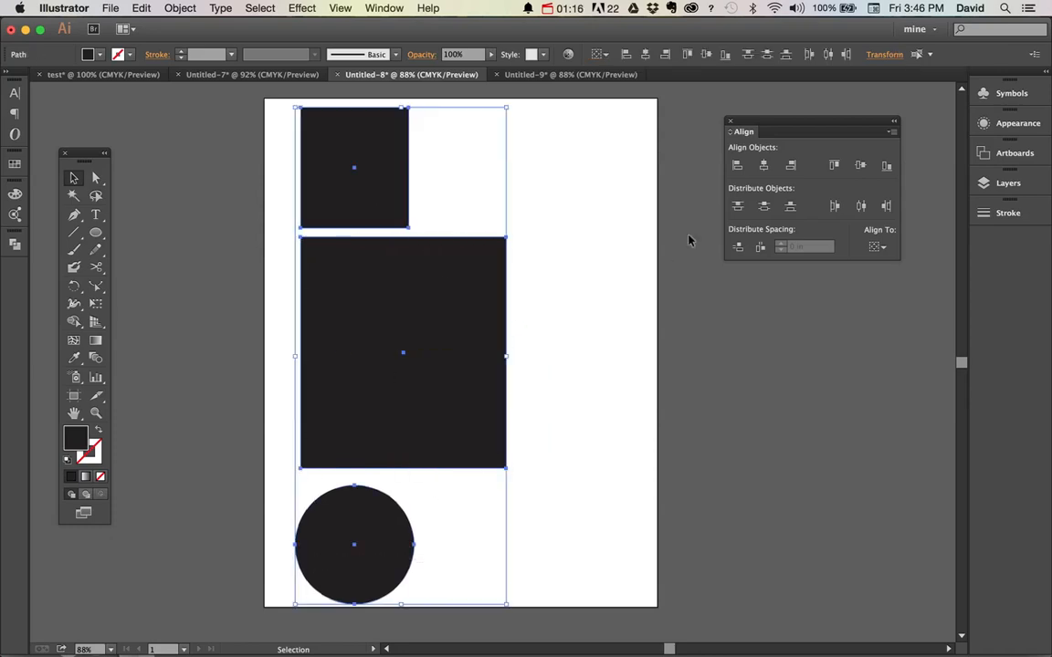
{"action": "left_click", "coordinate": [764, 165]}
{"action": "left_click", "coordinate": [570, 344]}
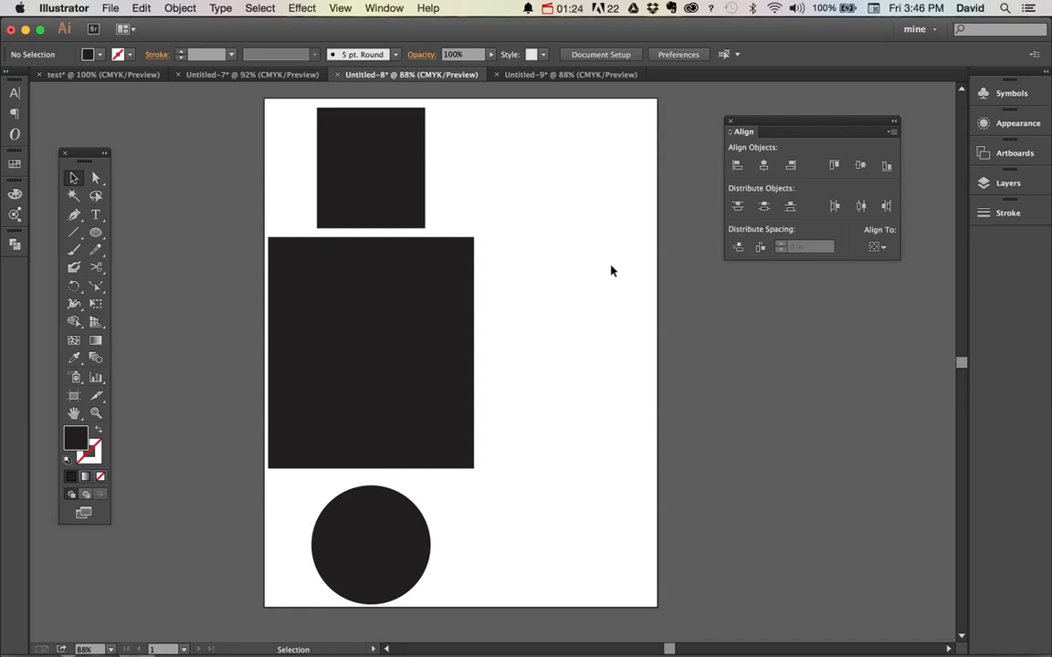
Scale down all three shapes and spread them unevenly along the artboard's height, with the middle rectangle nearer the small square.
{"action": "left_click_drag", "start_coordinate": [491, 166], "coordinate": [313, 552]}
{"action": "left_click_drag", "start_coordinate": [473, 603], "coordinate": [434, 500]}
{"action": "left_click", "coordinate": [484, 394]}
{"action": "left_click_drag", "start_coordinate": [381, 247], "coordinate": [384, 140]}
{"action": "left_click_drag", "start_coordinate": [369, 467], "coordinate": [370, 563]}
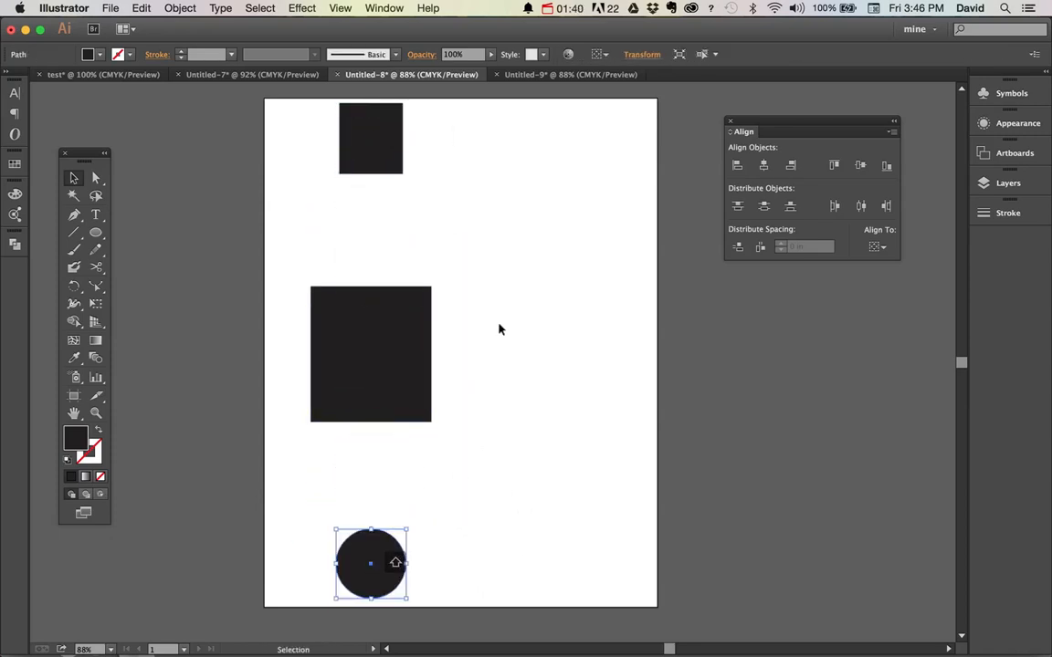
{"action": "left_click_drag", "start_coordinate": [404, 324], "coordinate": [402, 235]}
Distribute the three shapes vertically by centres, top edges and bottom edges, finishing with their centres.
{"action": "left_click_drag", "start_coordinate": [453, 134], "coordinate": [364, 566]}
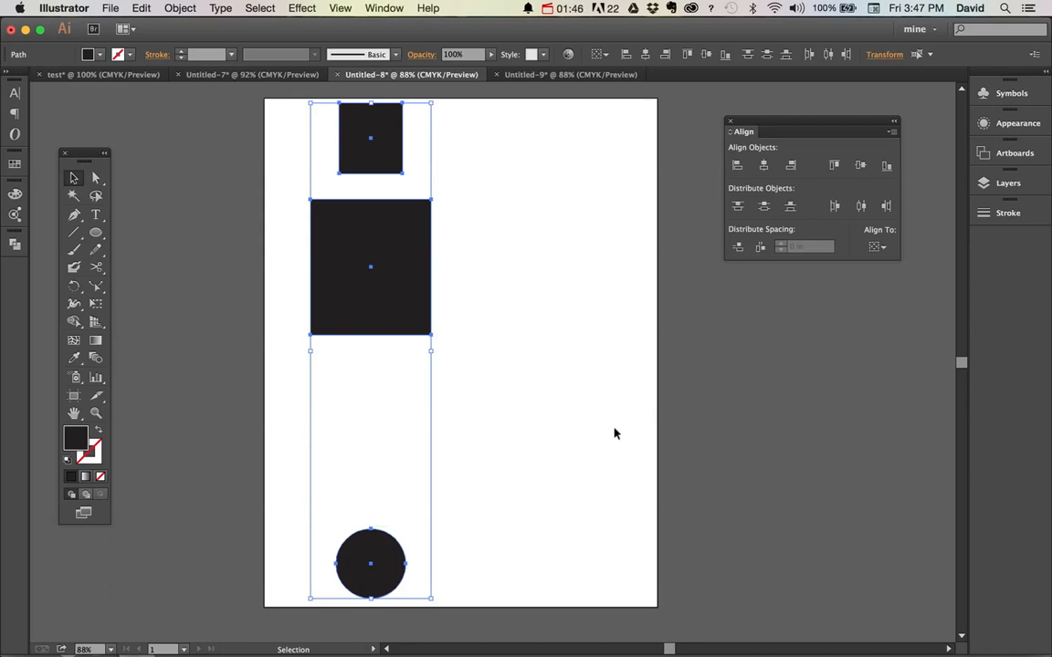
{"action": "left_click", "coordinate": [765, 206]}
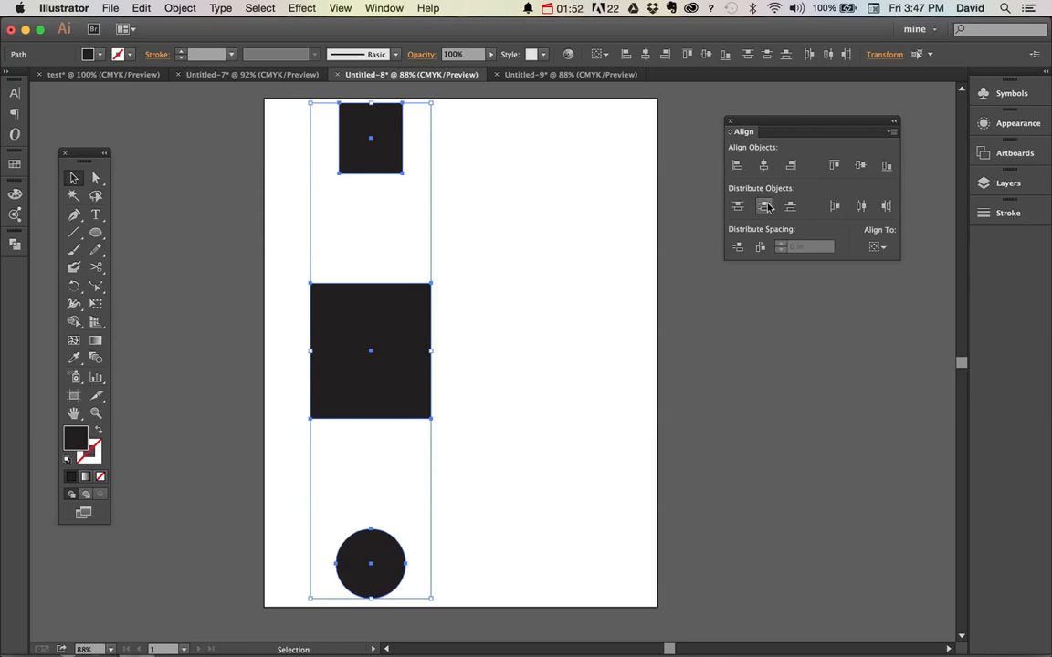
{"action": "left_click", "coordinate": [739, 208]}
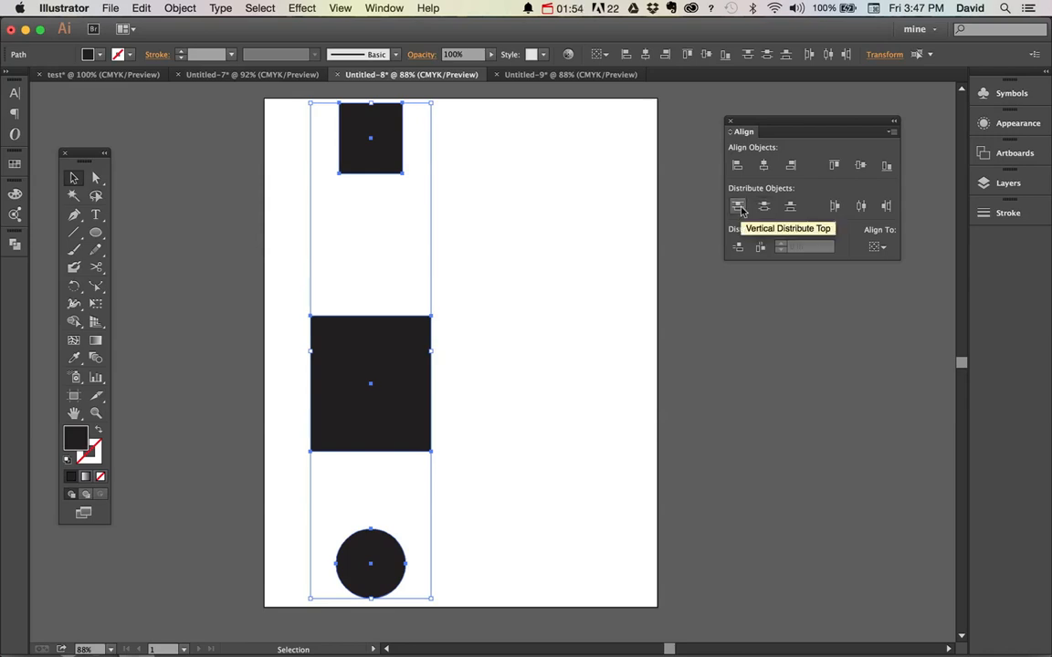
{"action": "left_click", "coordinate": [790, 209]}
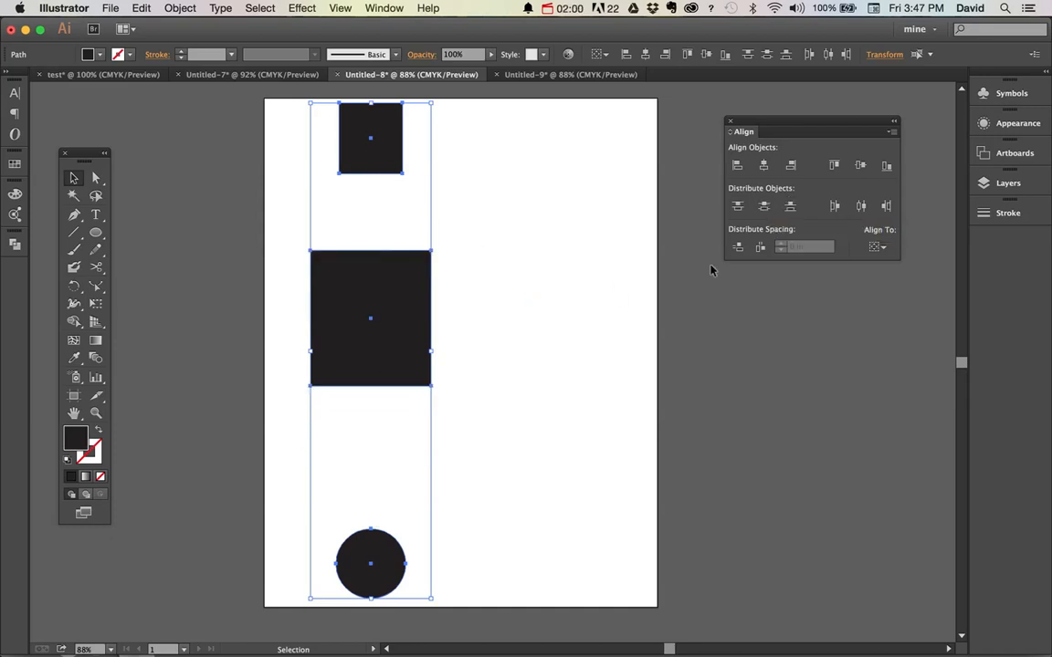
{"action": "left_click", "coordinate": [763, 208]}
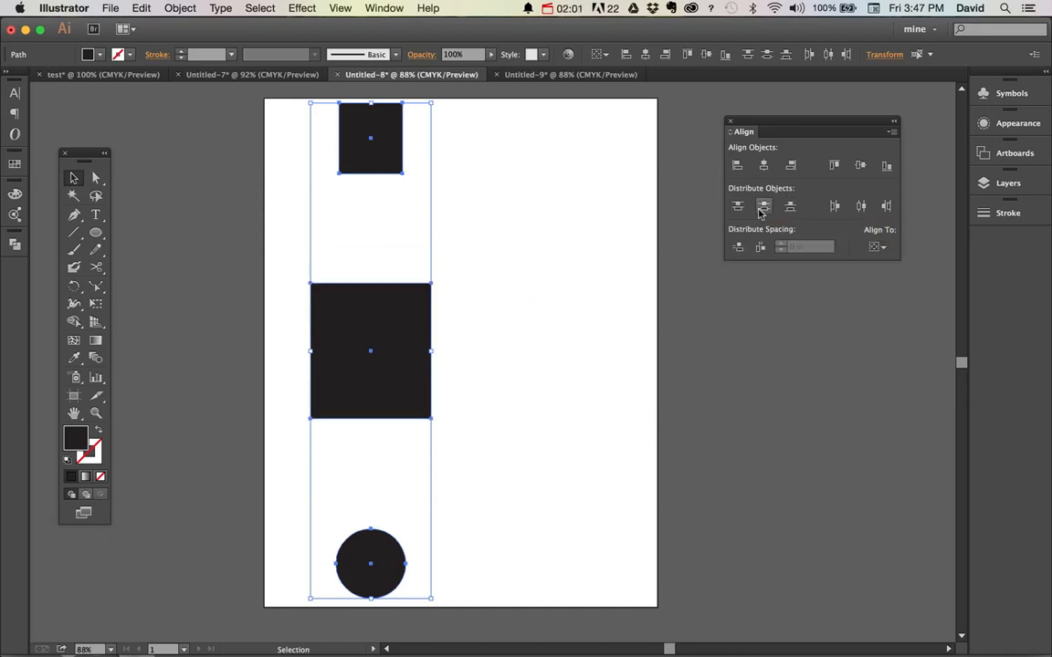
Move the large rectangle towards the artboard's left edge and delete the small square and the circle.
{"action": "left_click", "coordinate": [523, 373]}
{"action": "key", "text": "v"}
{"action": "left_click_drag", "start_coordinate": [371, 402], "coordinate": [336, 391]}
{"action": "left_click", "coordinate": [369, 594]}
{"action": "left_click", "coordinate": [351, 129], "text": "shift"}
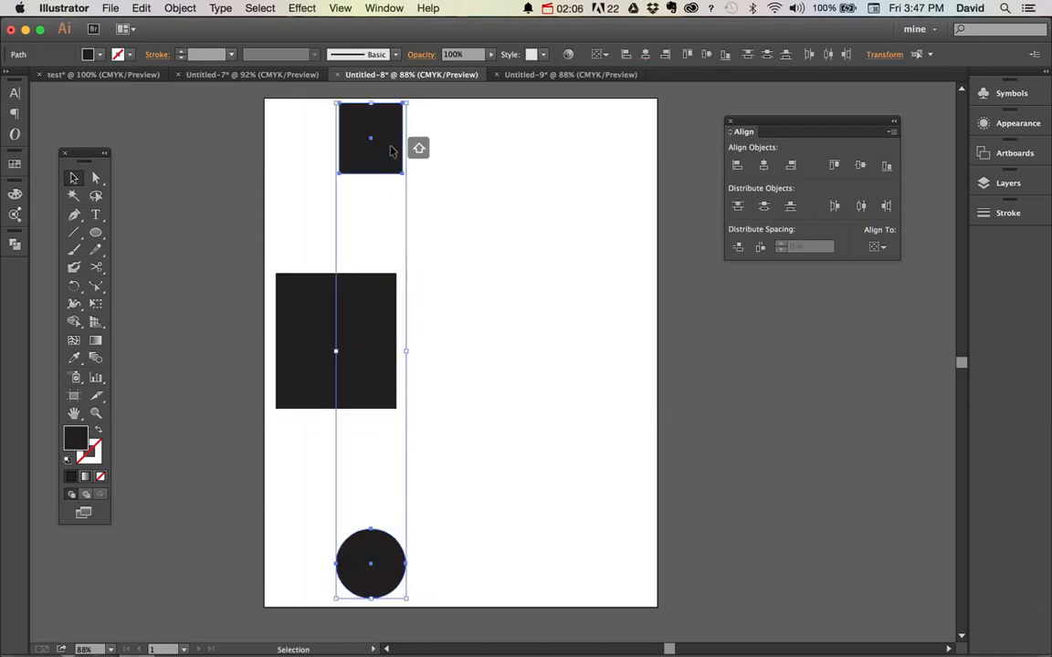
{"action": "key", "text": "Delete"}
Scale the remaining rectangle to 1.797 by 2.022 in and duplicate it into an unevenly spaced horizontal row of three.
{"action": "left_click", "coordinate": [363, 324]}
{"action": "left_click_drag", "start_coordinate": [396, 408], "coordinate": [615, 345]}
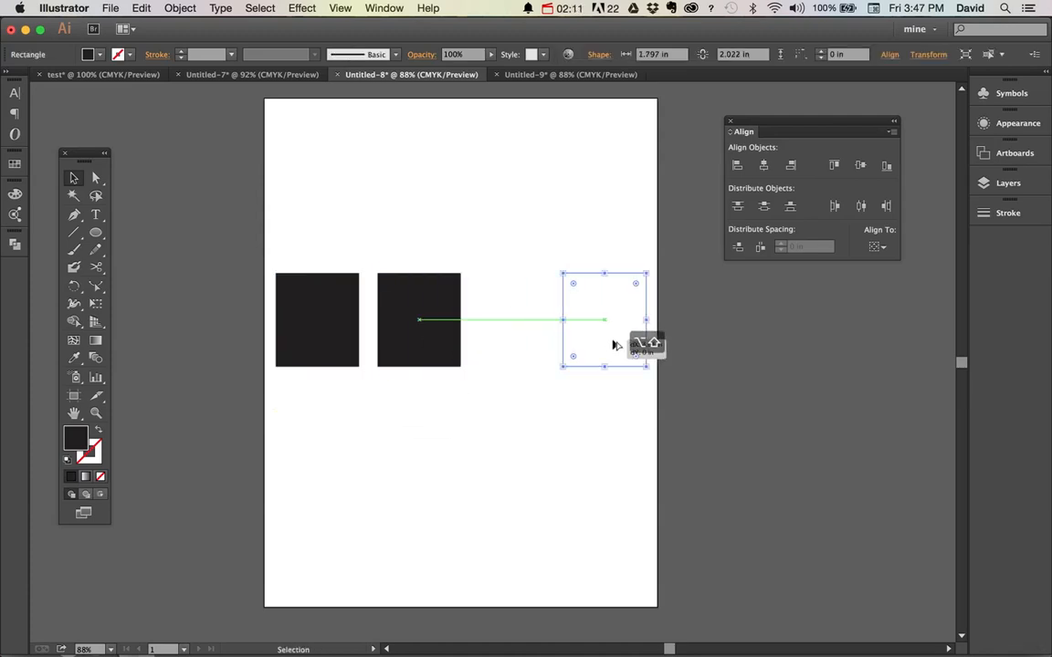
{"action": "left_click", "coordinate": [701, 356]}
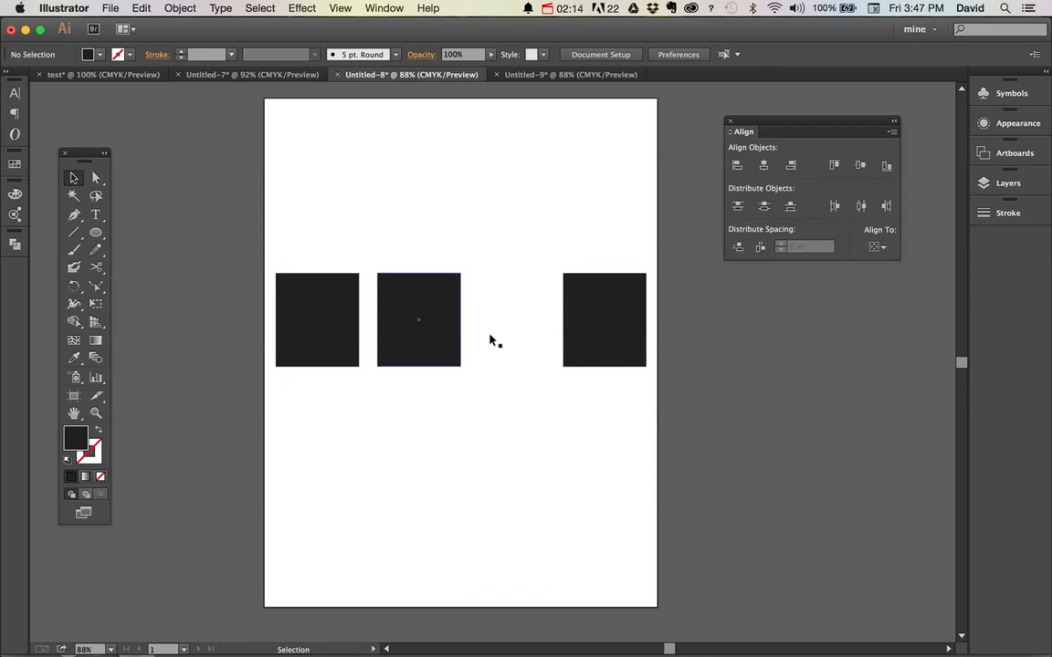
Distribute the three rectangles in the row evenly by their horizontal centres.
{"action": "left_click_drag", "start_coordinate": [658, 318], "coordinate": [190, 321]}
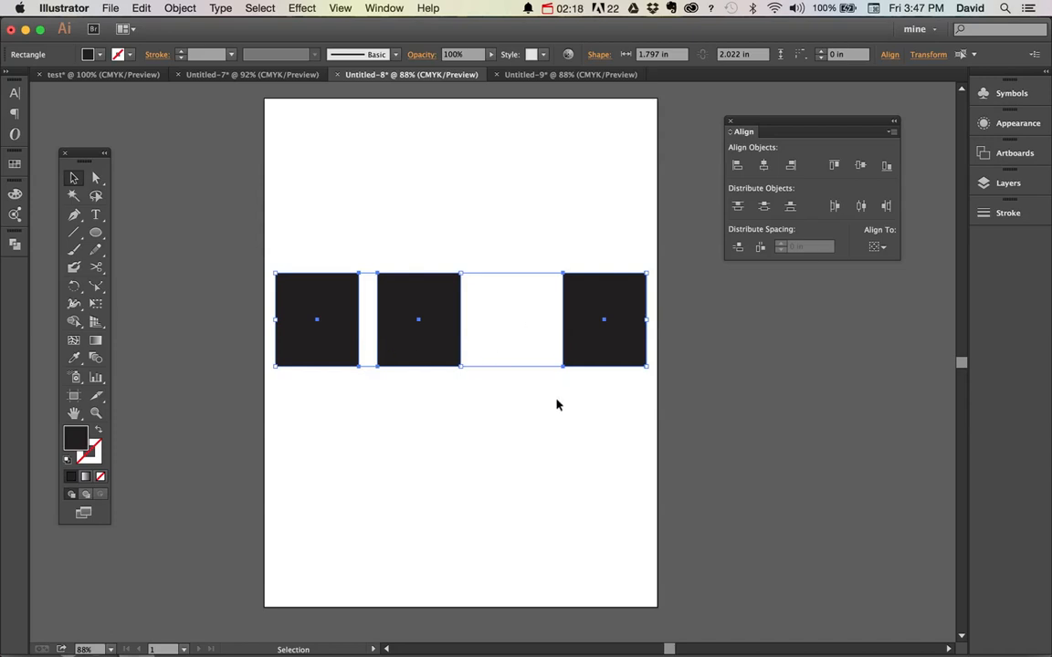
{"action": "left_click", "coordinate": [858, 213]}
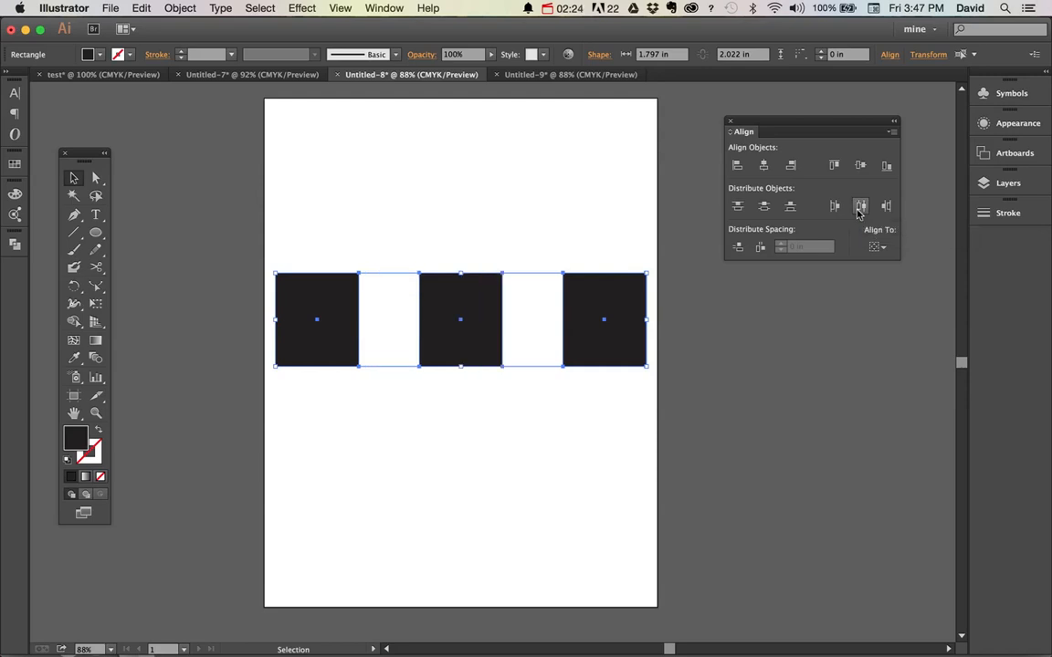
{"action": "left_click", "coordinate": [702, 464]}
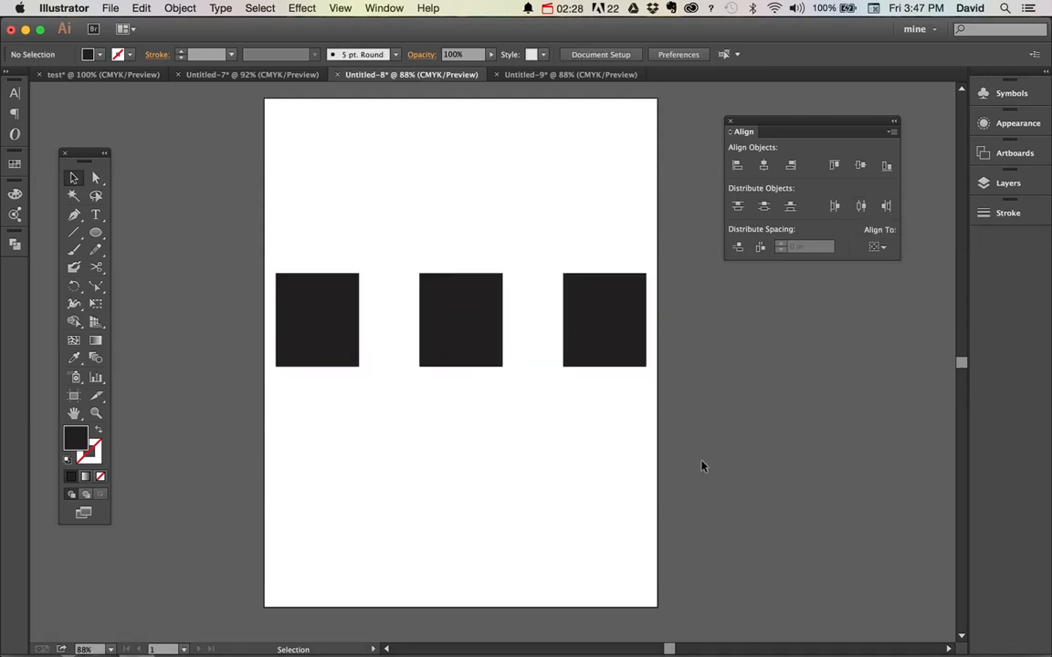
Distribute the three rectangles horizontally with 0.5 in spacing, using the middle rectangle as the key object.
{"action": "left_click_drag", "start_coordinate": [646, 427], "coordinate": [265, 277]}
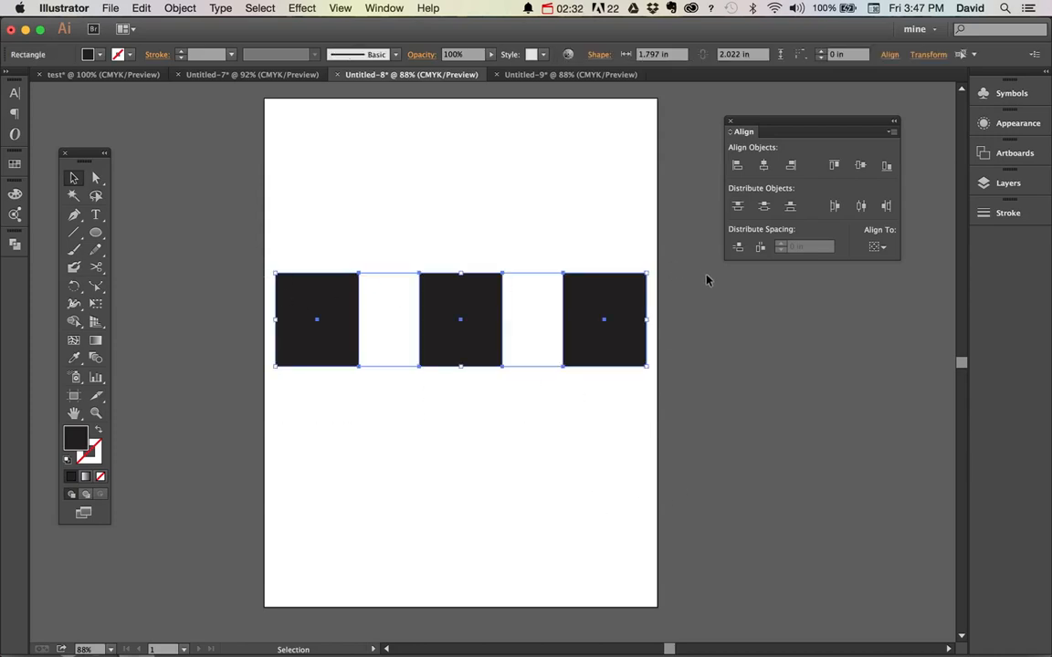
{"action": "left_click", "coordinate": [764, 247]}
{"action": "left_click", "coordinate": [460, 330]}
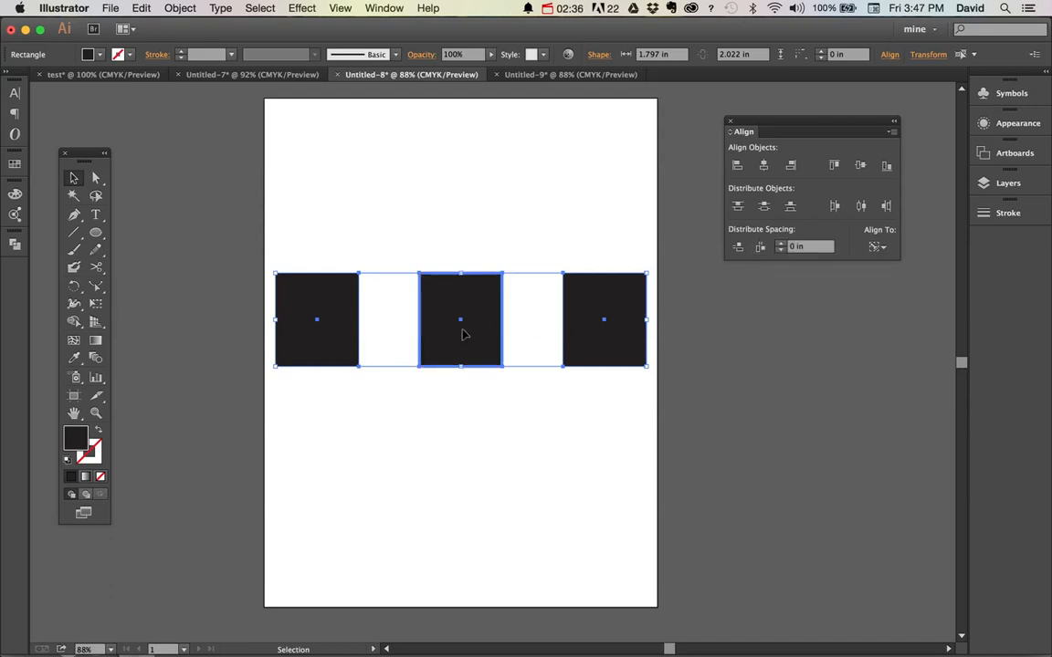
{"action": "left_click", "coordinate": [781, 246]}
{"action": "left_click", "coordinate": [781, 247]}
{"action": "left_click", "coordinate": [780, 246]}
{"action": "left_click", "coordinate": [780, 246]}
{"action": "left_click", "coordinate": [780, 245]}
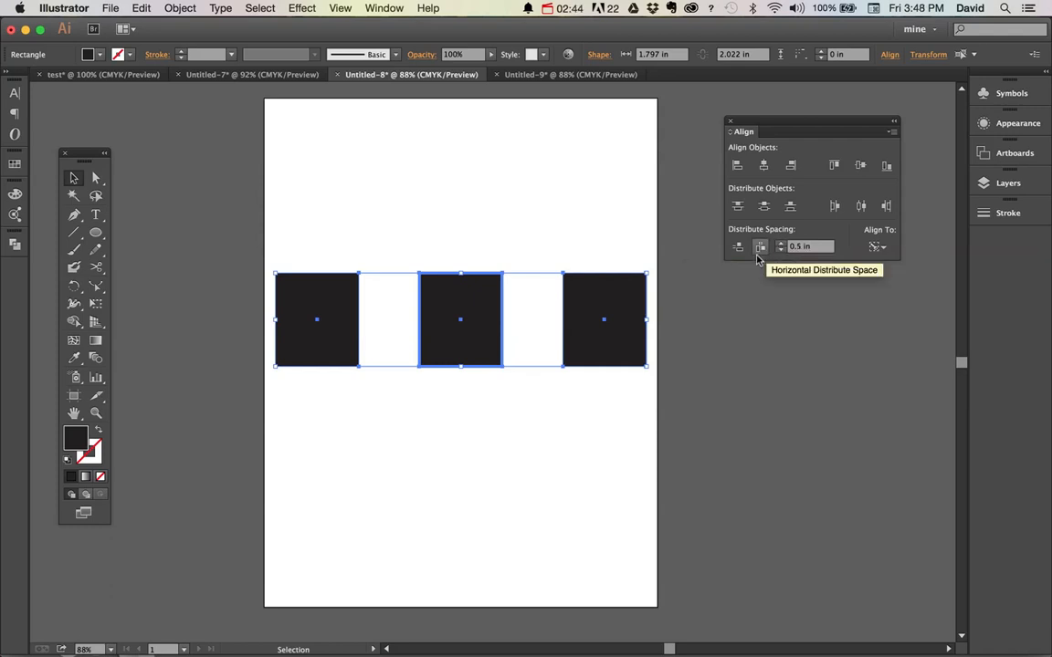
{"action": "left_click", "coordinate": [759, 248]}
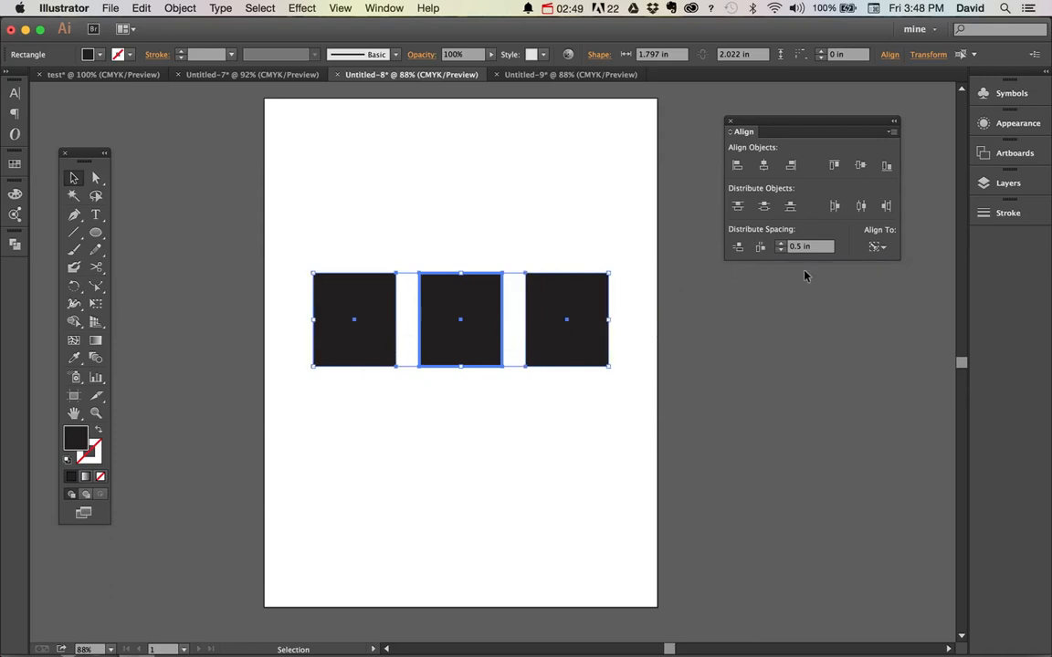
Undo the last 0.5 in spacing of the three rectangles and deselect them.
{"action": "key", "text": "super+z"}
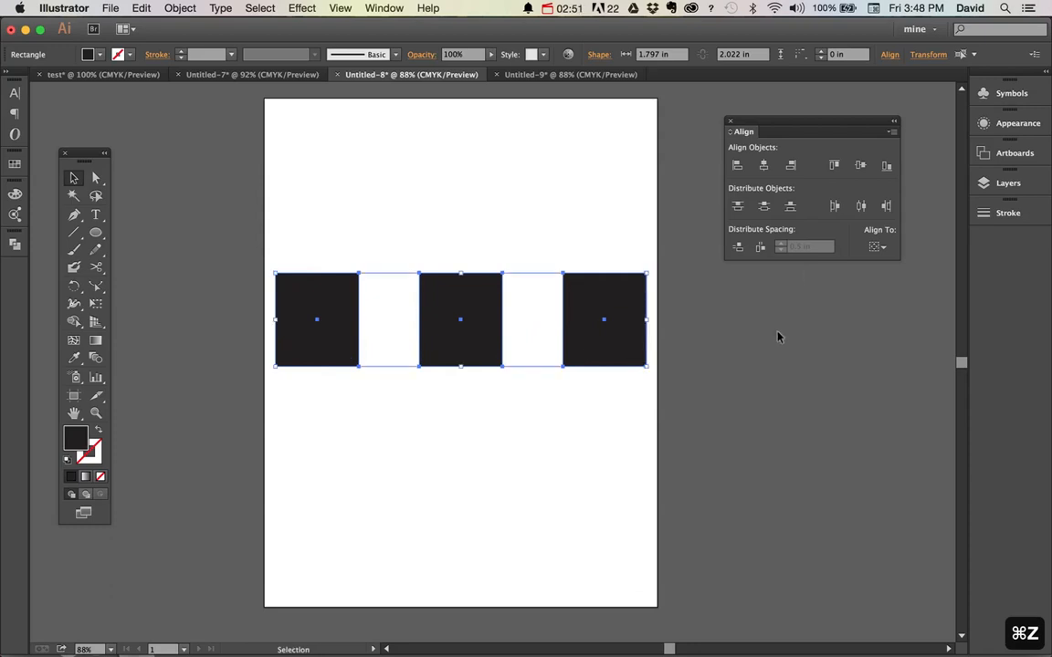
{"action": "left_click", "coordinate": [704, 406]}
{"action": "left_click_drag", "start_coordinate": [704, 402], "coordinate": [630, 454]}
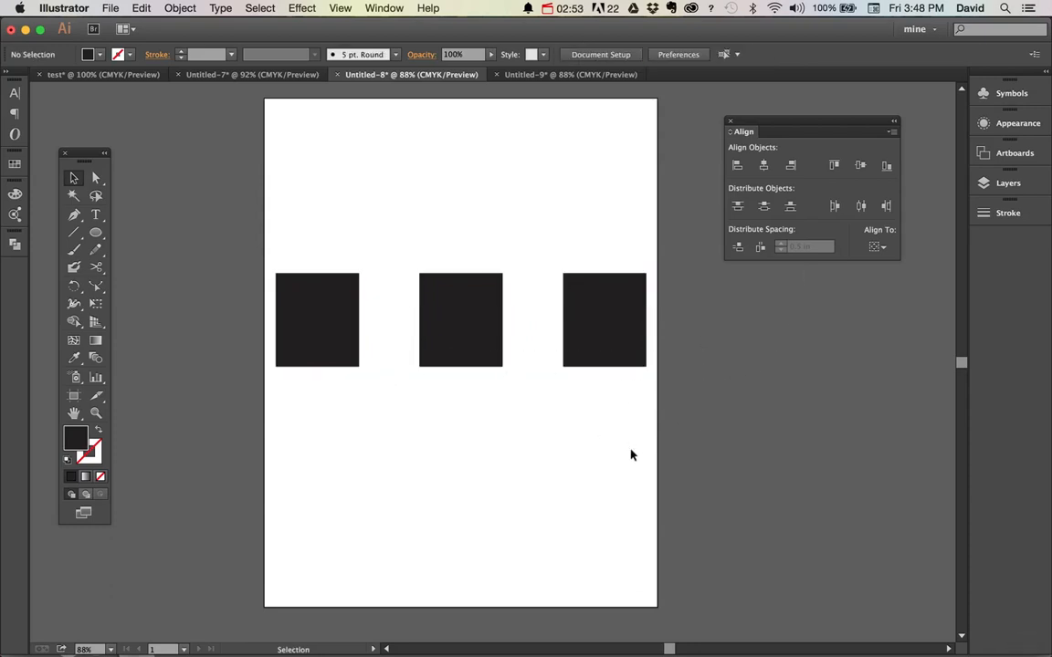
Distribute the three rectangles horizontally with 0.5 in spacing, using the leftmost rectangle as the key object, and clear the selection.
{"action": "left_click_drag", "start_coordinate": [592, 383], "coordinate": [282, 239]}
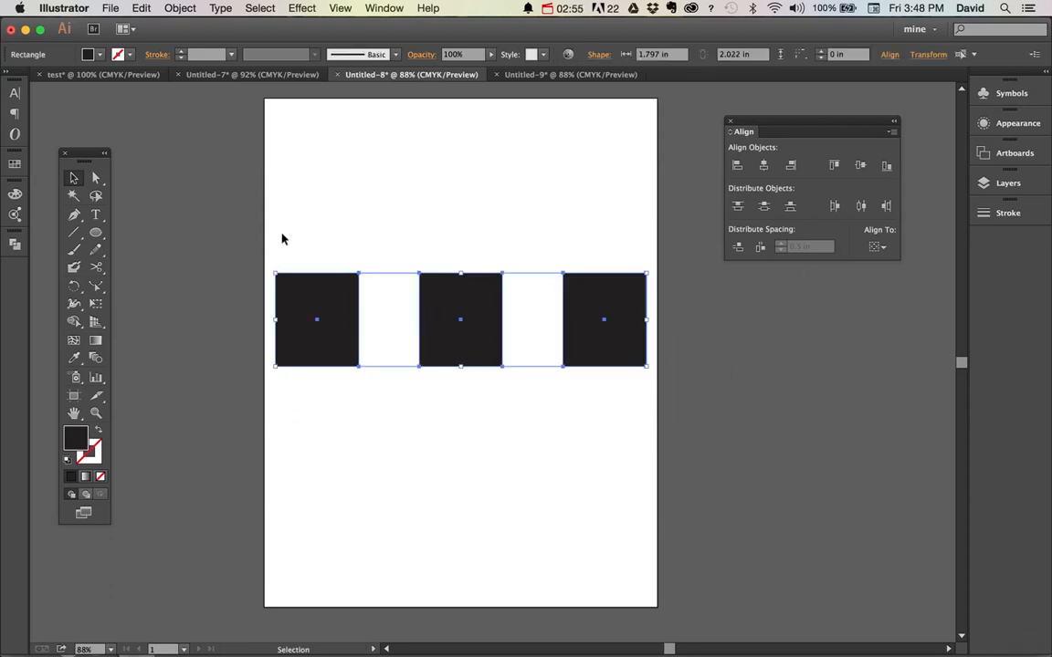
{"action": "left_click", "coordinate": [759, 247]}
{"action": "left_click", "coordinate": [334, 348]}
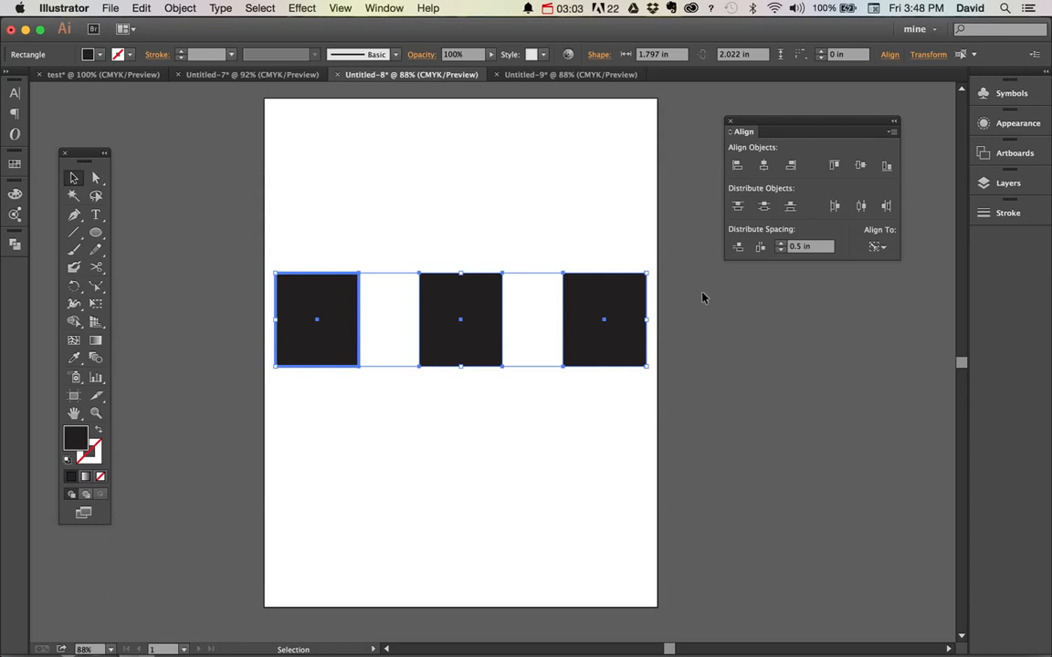
{"action": "left_click", "coordinate": [762, 247]}
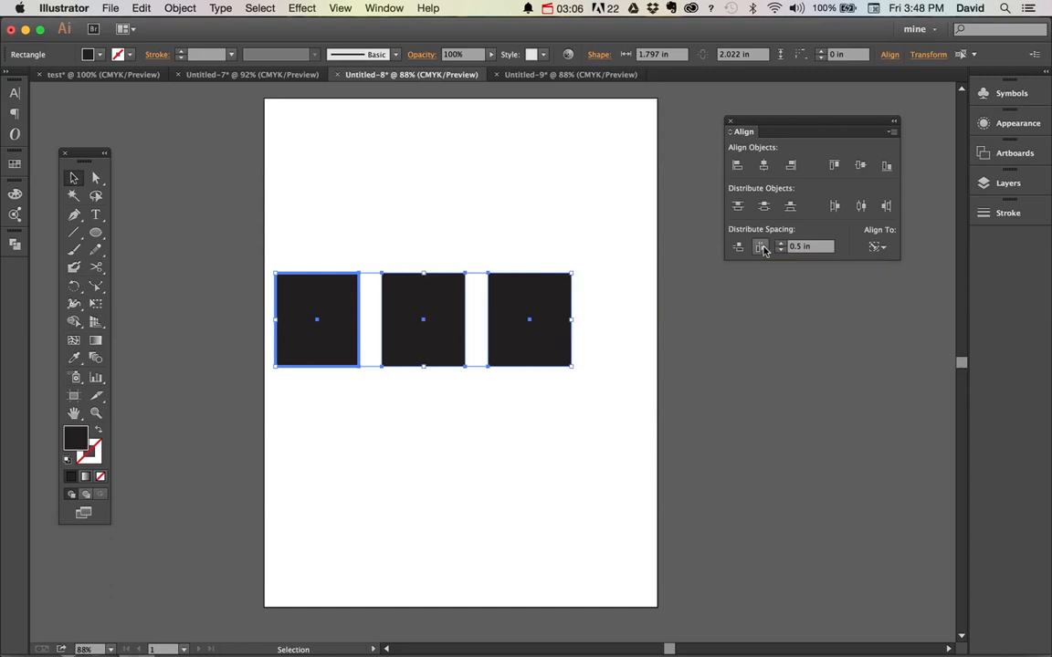
{"action": "left_click", "coordinate": [461, 413]}
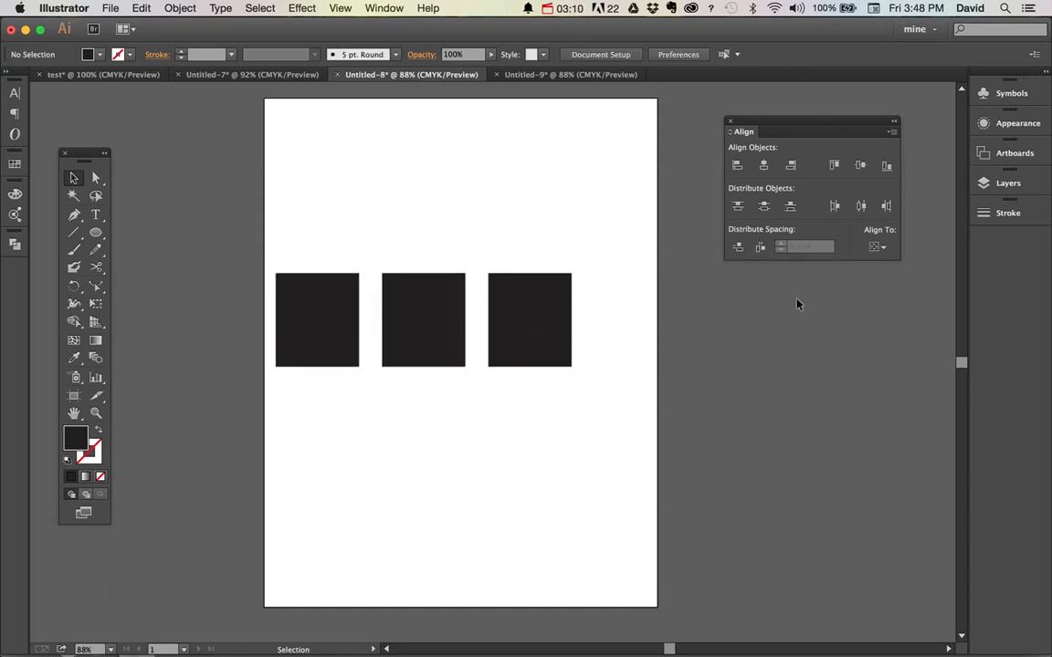
{"action": "left_click", "coordinate": [879, 248]}
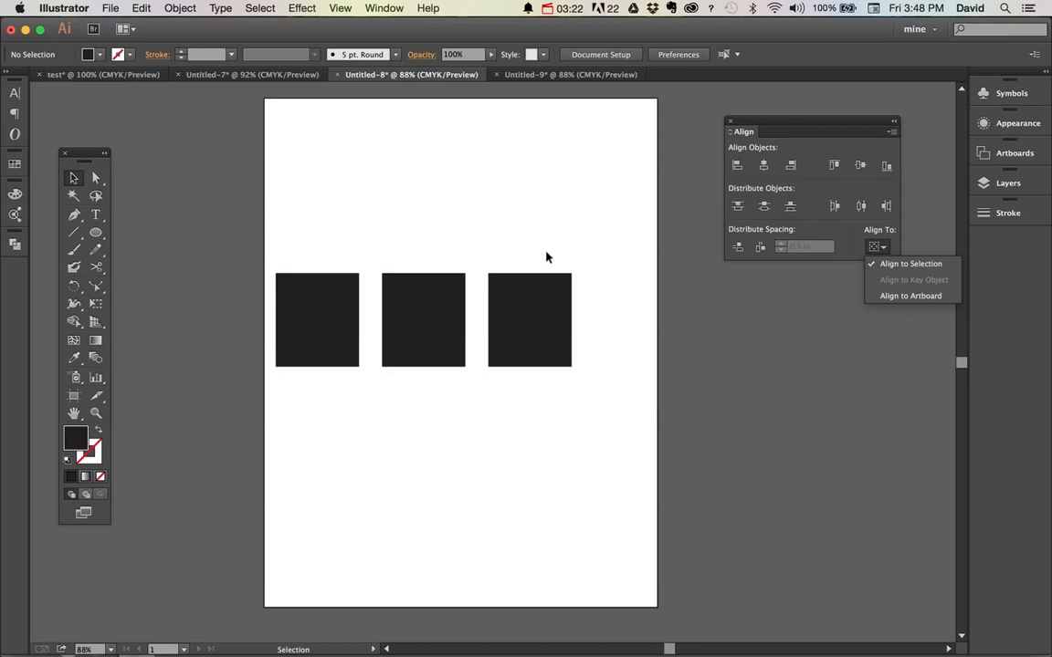
{"action": "left_click", "coordinate": [822, 345]}
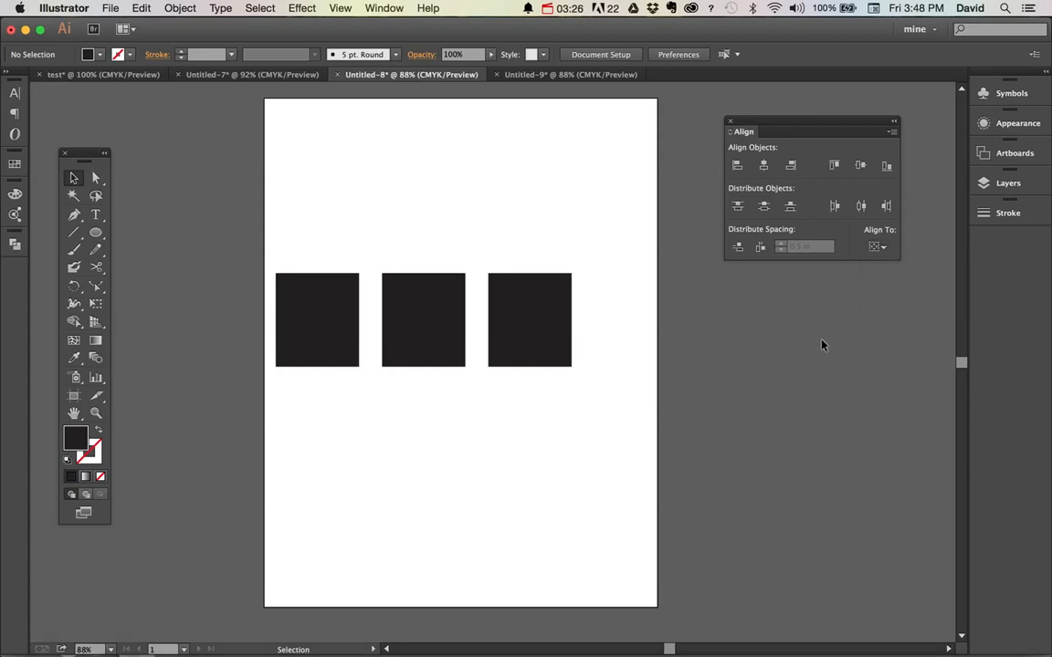